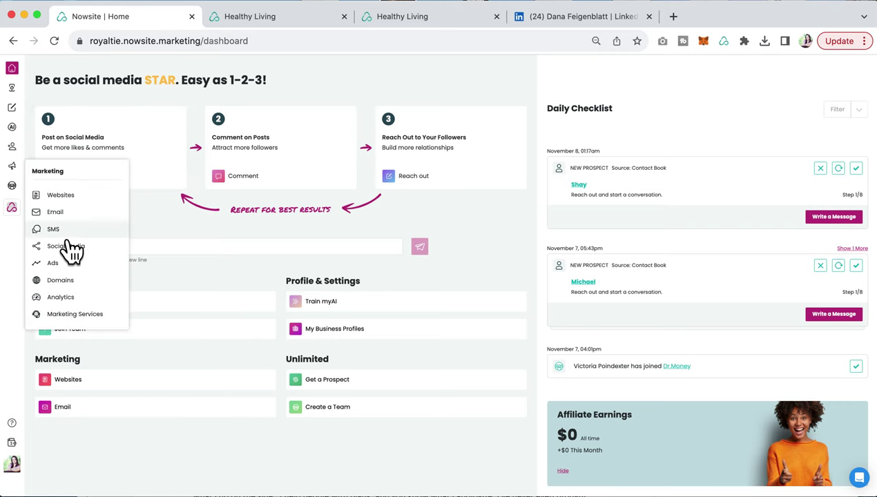
Open Marketing Services from the Marketing flyout in the left sidebar
click(77, 319)
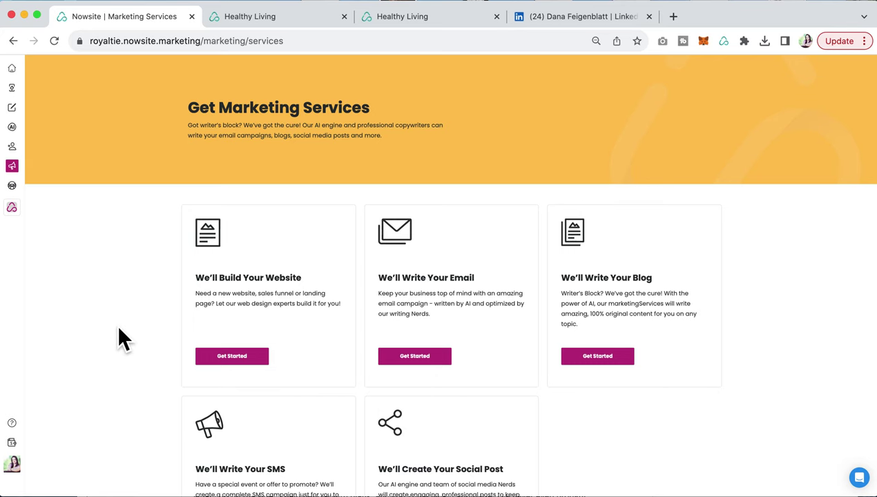
Start a website-build request, keep English as the language, and move to the vision questions
click(232, 355)
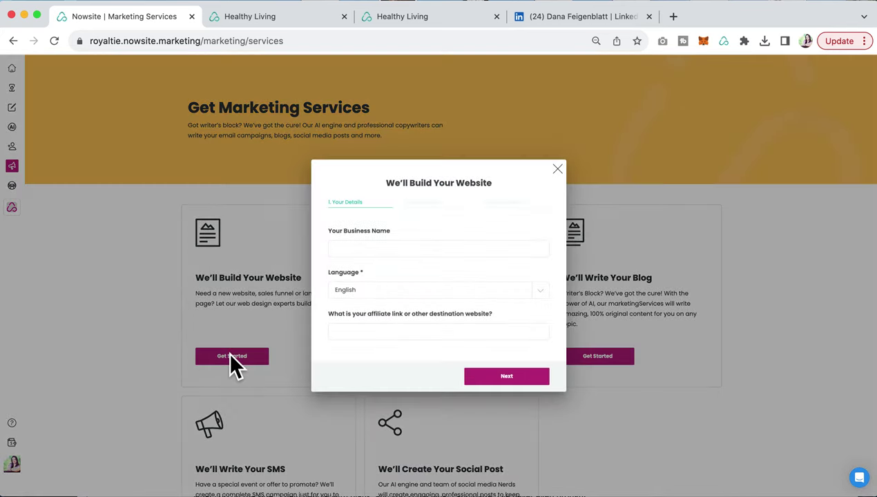
click(391, 255)
click(540, 382)
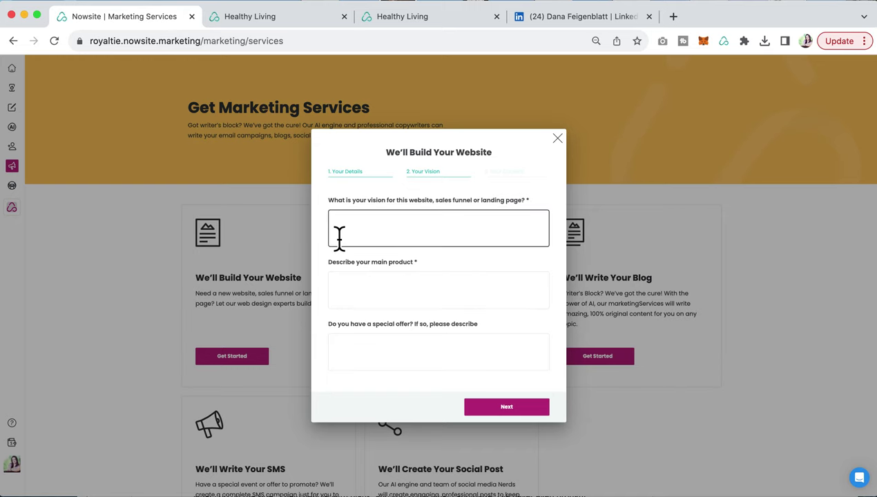
Enter vision 'Website for Nowsite' and main product 'Nowsite', leaving the special offer blank
click(453, 243)
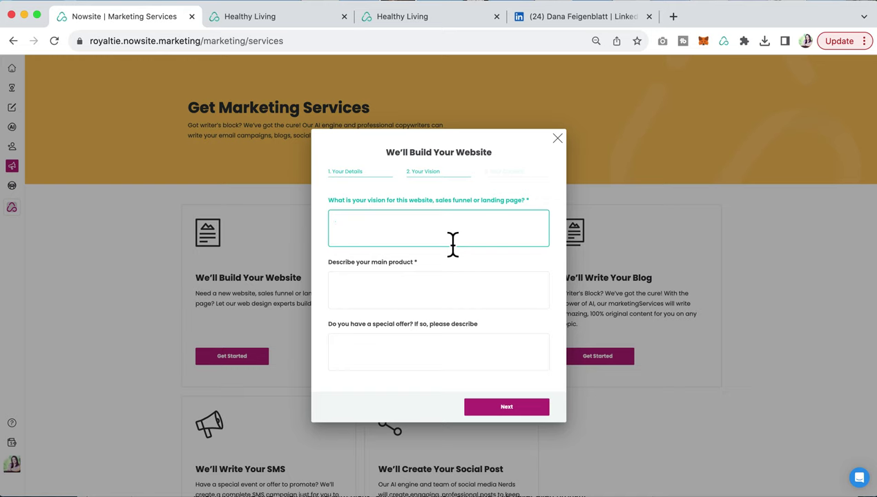
text(Webs)
text(ite for Nowsite)
click(454, 297)
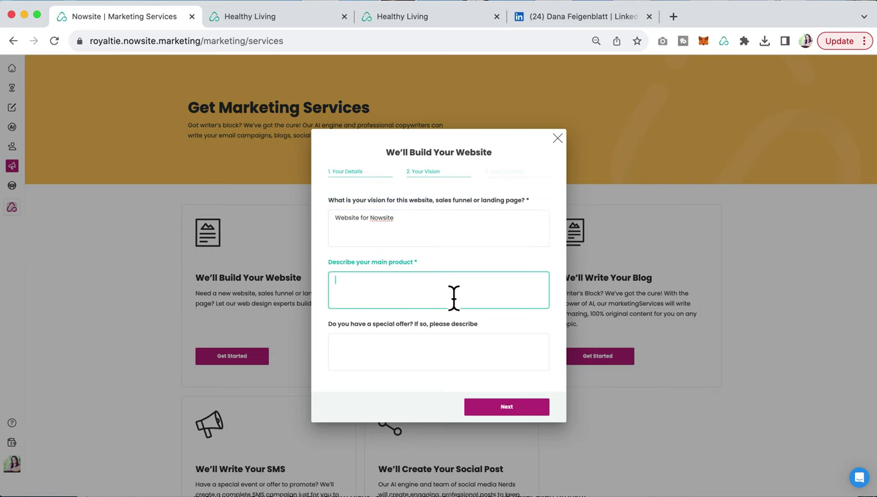
text(Nowsite)
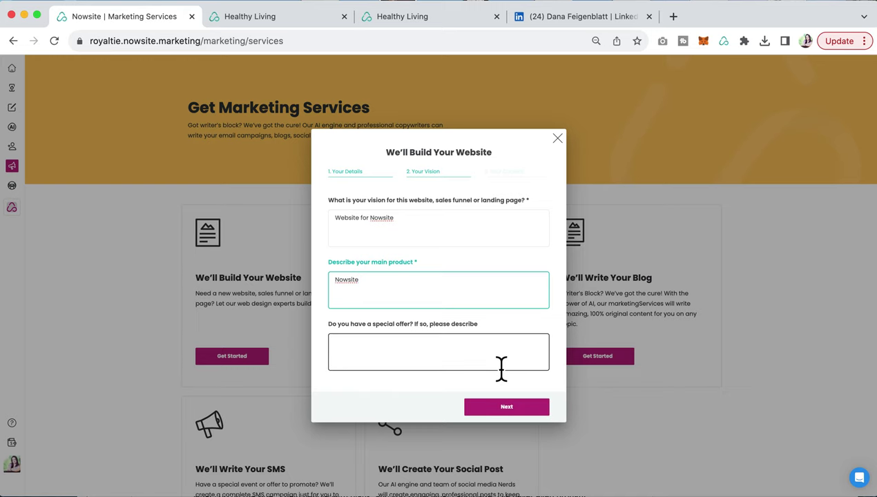
click(508, 407)
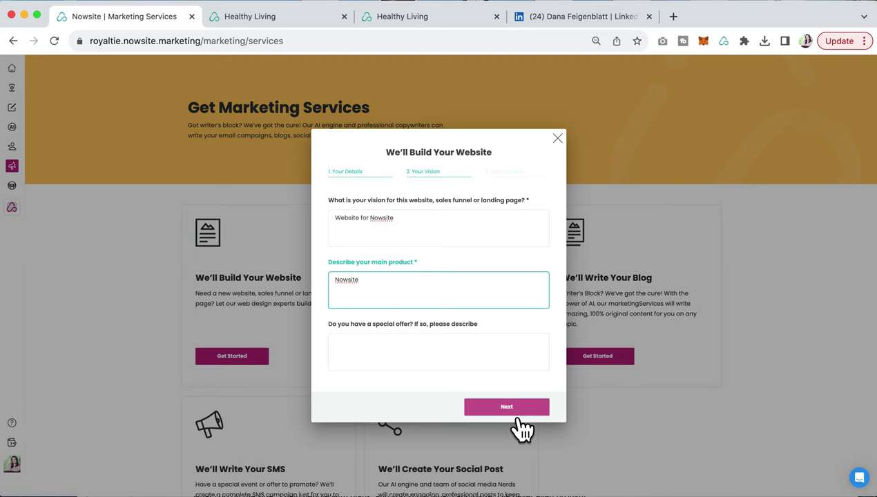
Submit the request with the videos, colours and images fields left empty
click(506, 408)
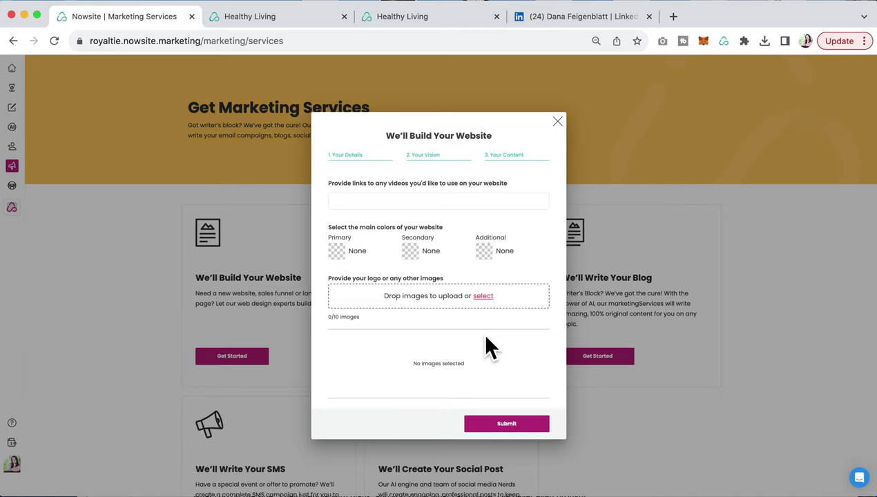
click(518, 423)
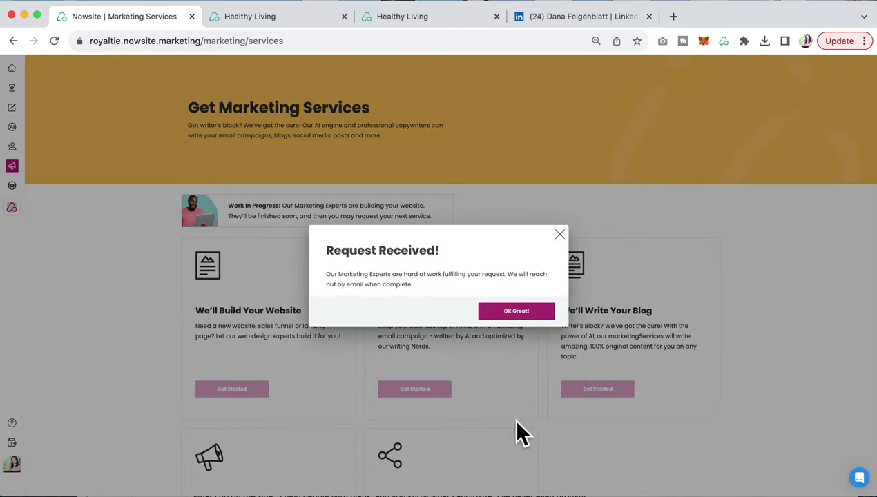
Close the Request Received dialog with 'OK Great!'
click(532, 314)
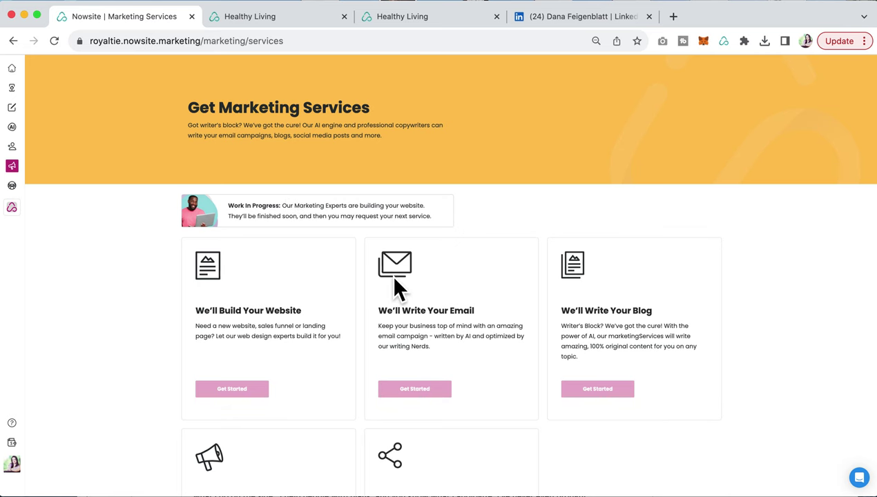
scroll(423, 353, down, 1)
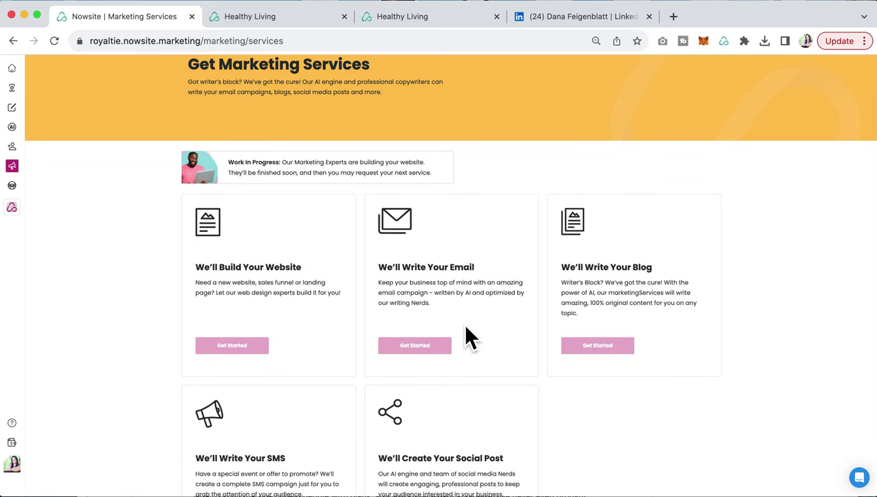
scroll(466, 328, up, 1)
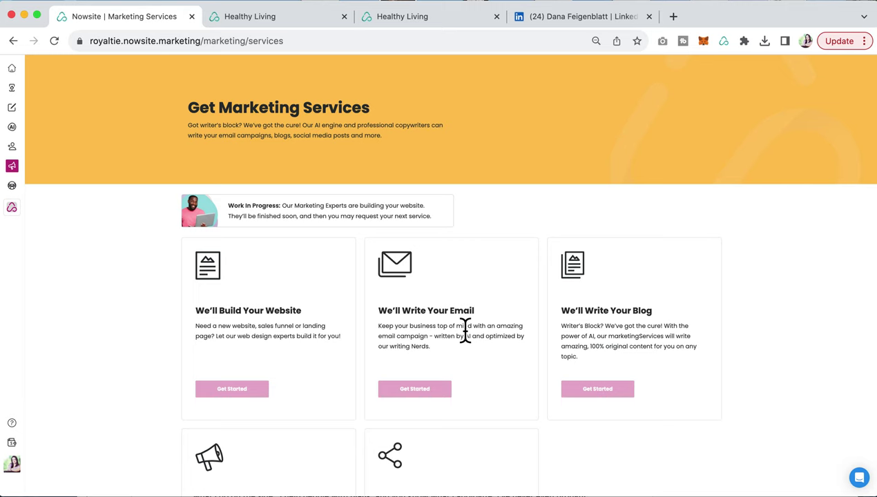